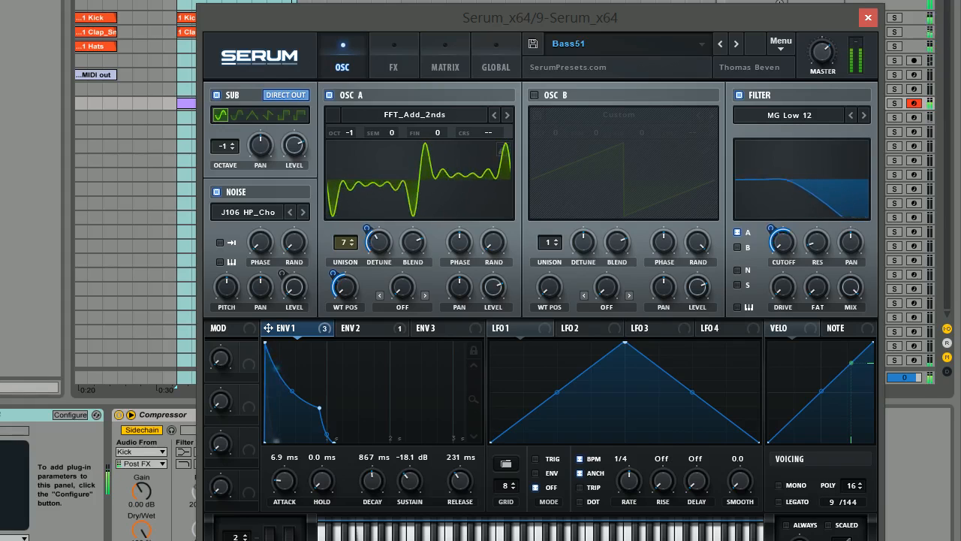
Step: Stop playback and reset the synth to the Init preset
key(space)
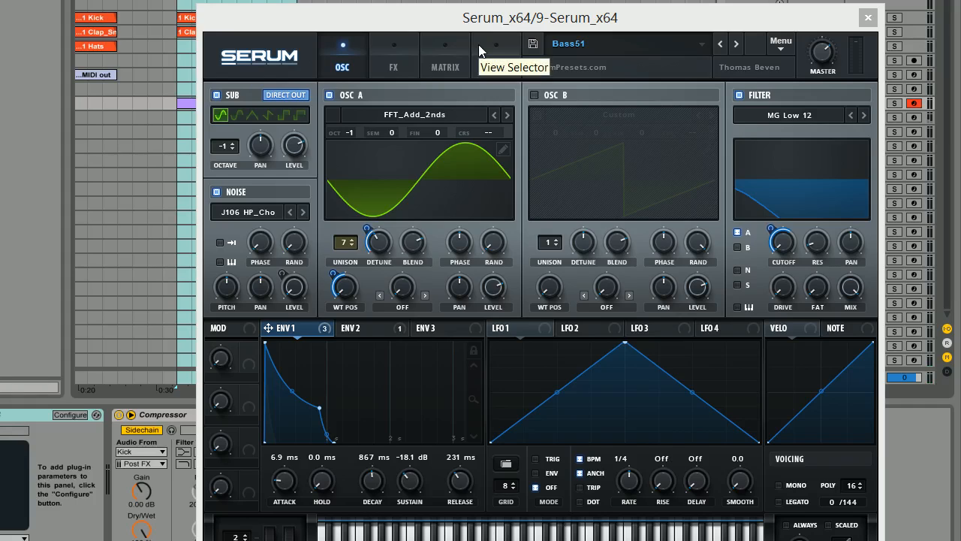
click(534, 95)
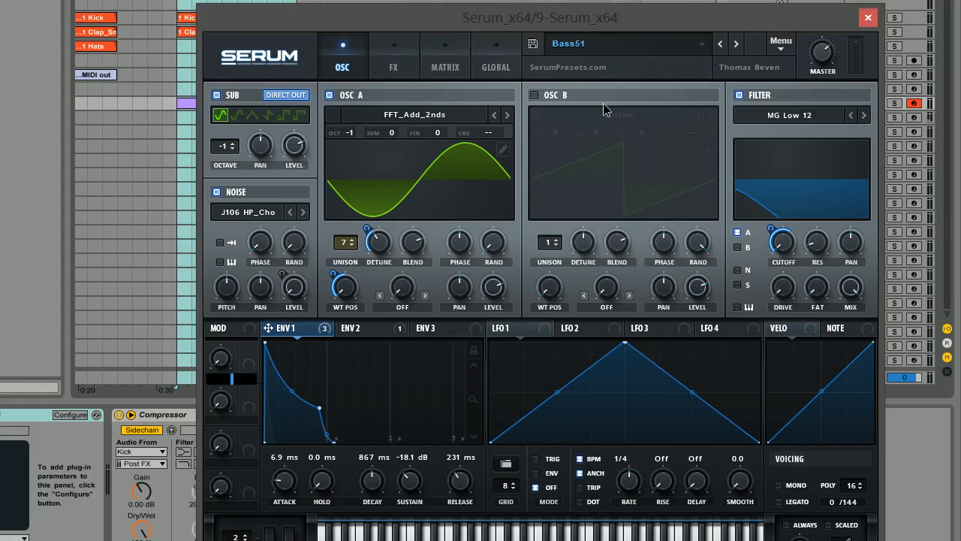
click(534, 95)
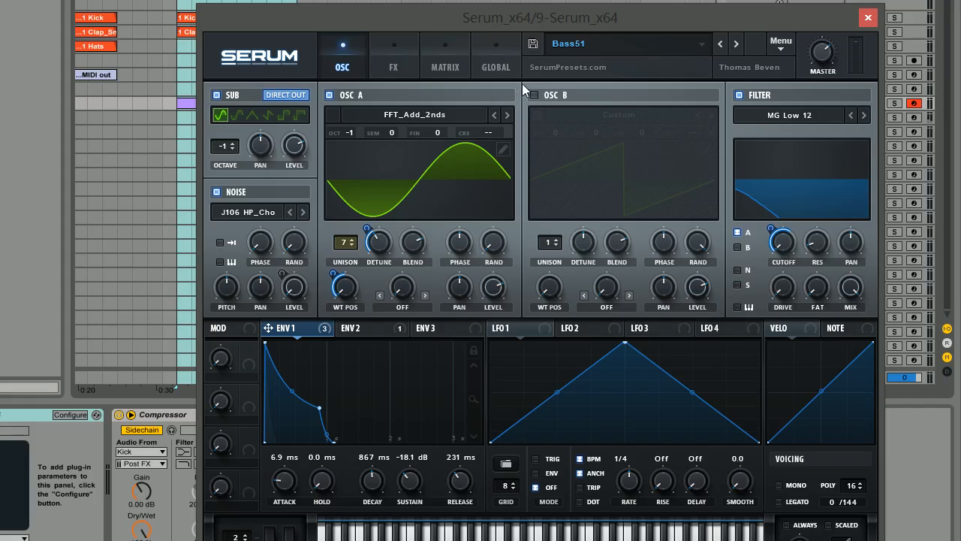
click(789, 51)
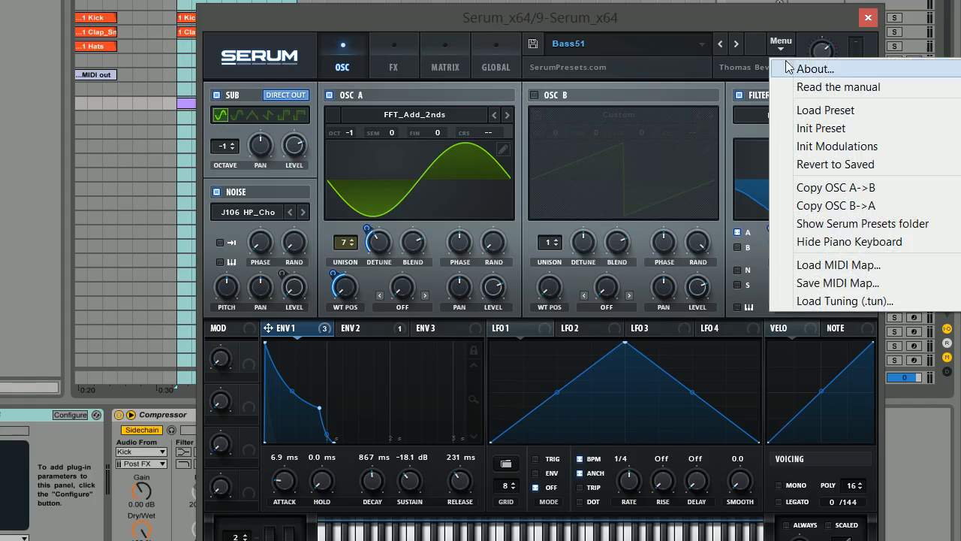
click(808, 127)
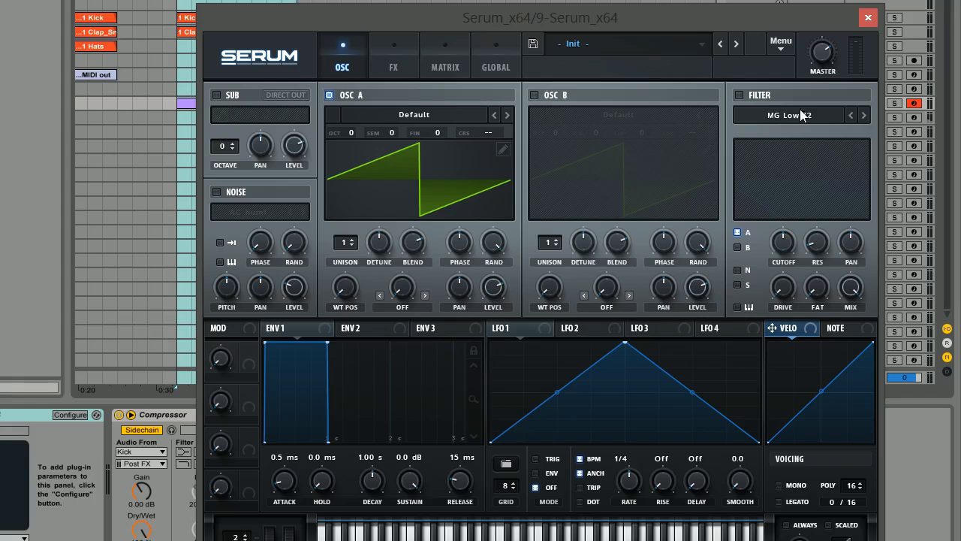
Step: Switch off Osc A and enable the Sub oscillator with Direct Out, octave -1 and a raised level
click(225, 94)
click(328, 95)
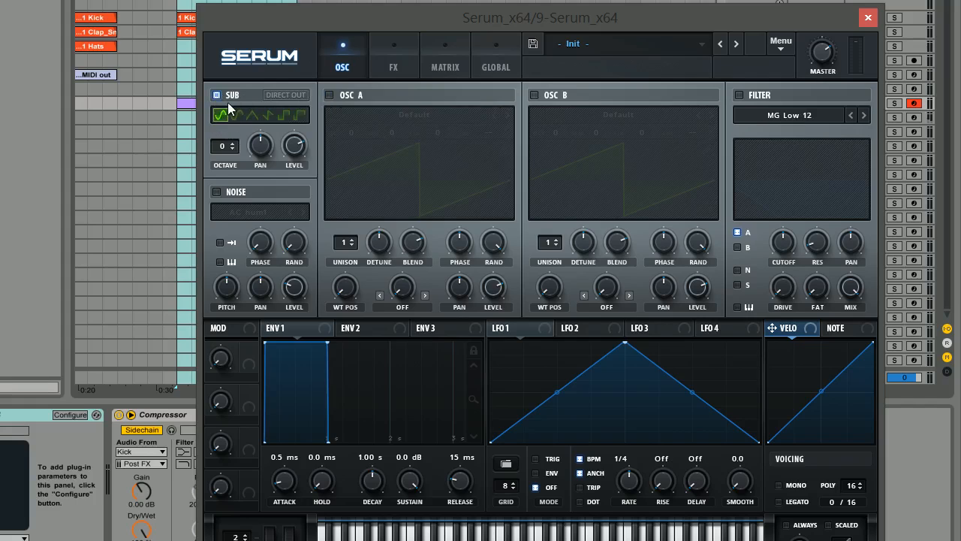
drag(222, 147, 219, 165)
mouse_move(288, 151)
mouse_down()
mouse_move(293, 126)
mouse_move(279, 141)
mouse_up()
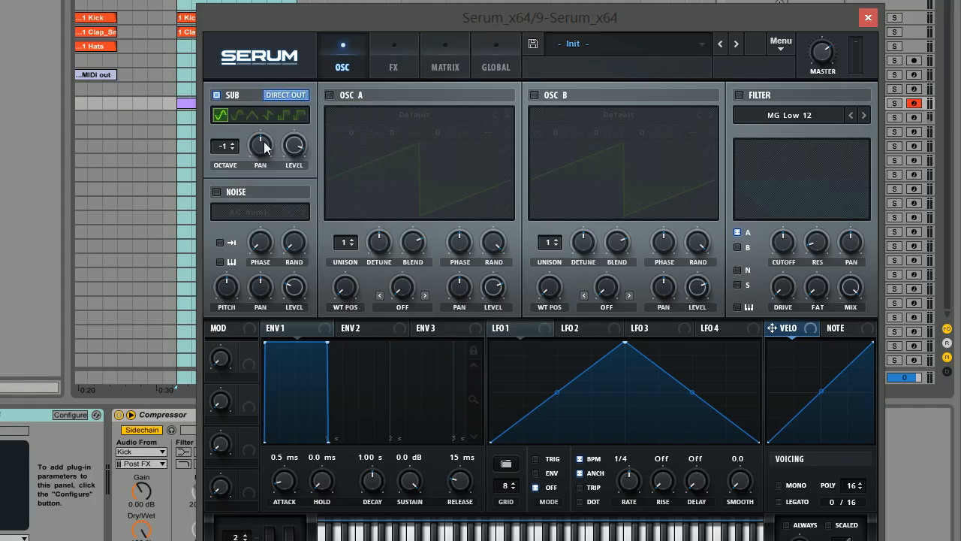
mouse_move(263, 144)
Step: Re-enable Osc A and load the digital FFT_Add_2nds wavetable into it
click(329, 95)
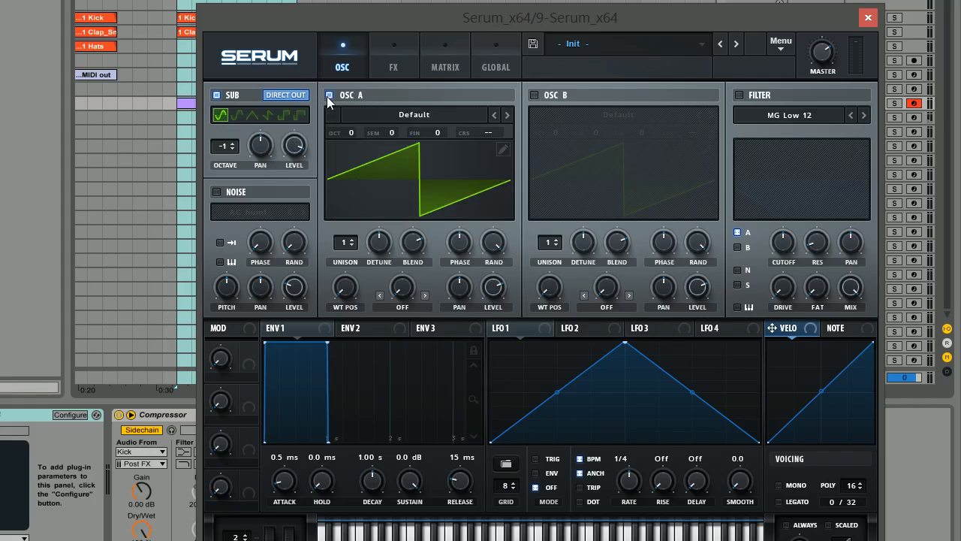
click(422, 116)
mouse_move(420, 154)
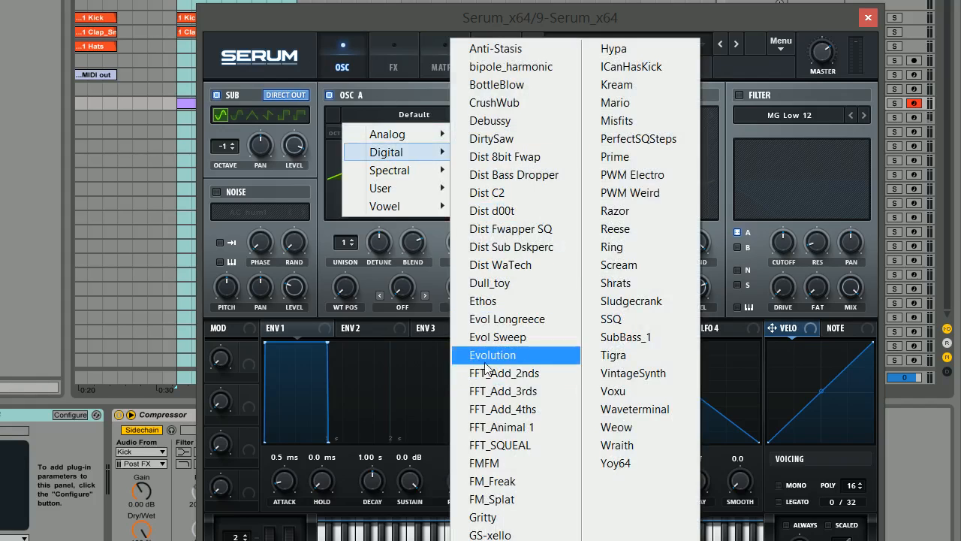
click(524, 372)
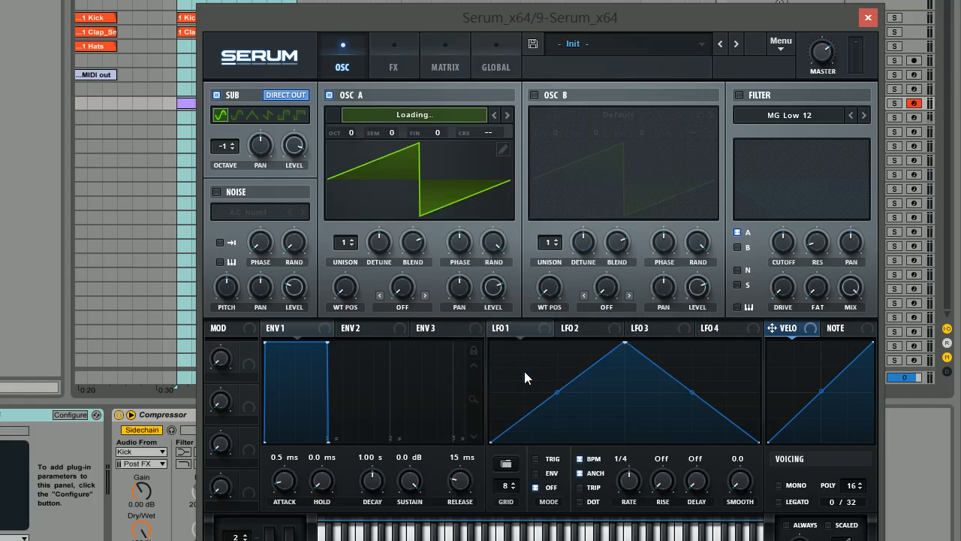
Step: Sweep Osc A's wavetable position up and back to its start to preview the waveforms
drag(342, 292, 362, 223)
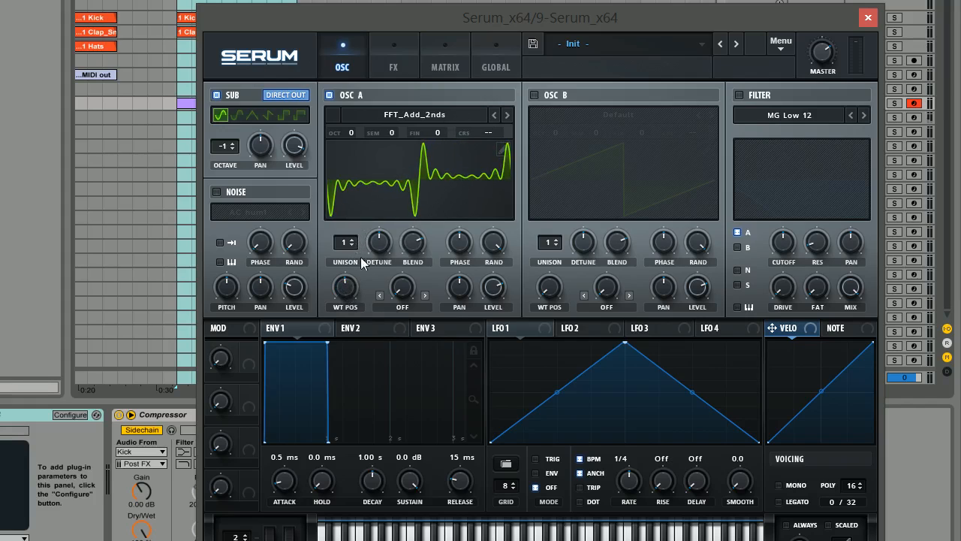
drag(351, 289, 355, 382)
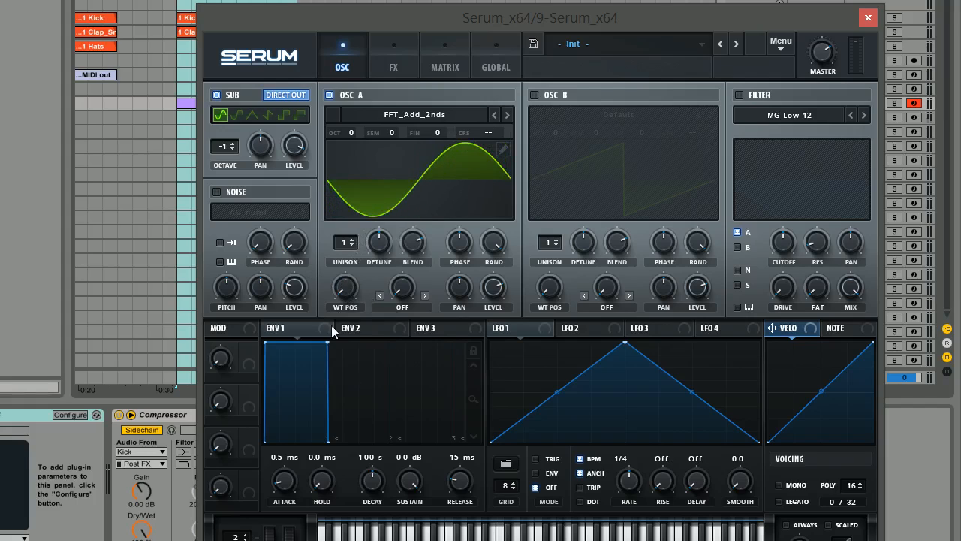
drag(347, 300, 356, 326)
Step: Set Osc A to octave -1 with 7 unison voices and reduce its random phase to the minimum
drag(351, 134, 354, 154)
drag(344, 242, 354, 180)
drag(494, 245, 495, 291)
mouse_move(495, 234)
mouse_down()
mouse_move(506, 180)
mouse_move(503, 54)
mouse_up()
drag(493, 241, 506, 431)
mouse_move(494, 246)
mouse_down()
mouse_move(510, 76)
mouse_move(486, 146)
mouse_move(497, 189)
mouse_up()
drag(493, 241, 493, 375)
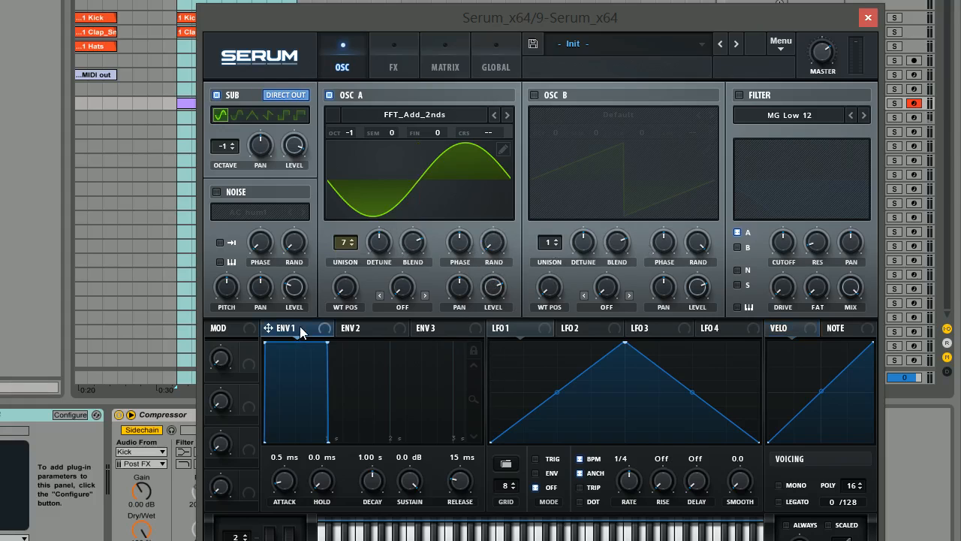
Step: Shape Env 1 with attack 11 ms, decay 933 ms, sustain -19.2 dB and release 205 ms
drag(326, 344, 323, 410)
drag(458, 492, 457, 469)
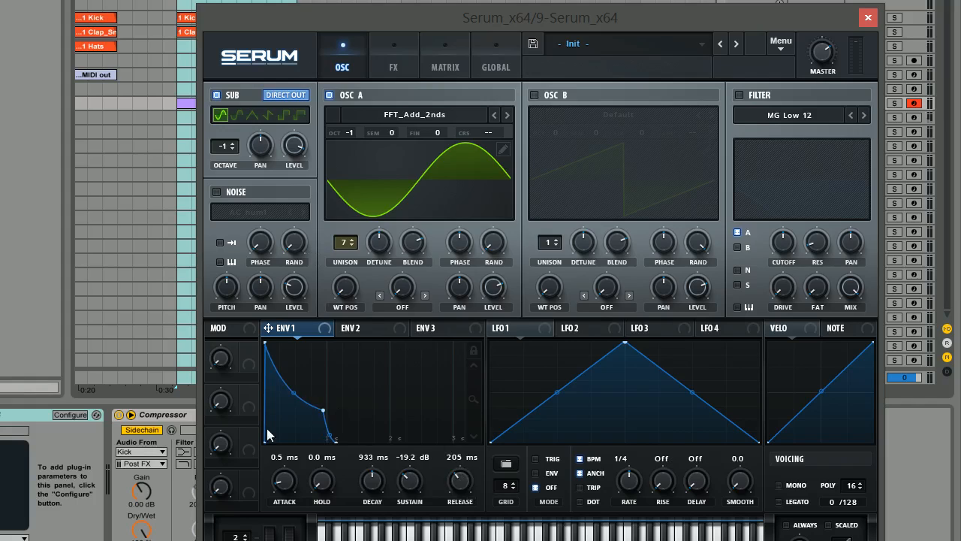
drag(285, 487, 286, 476)
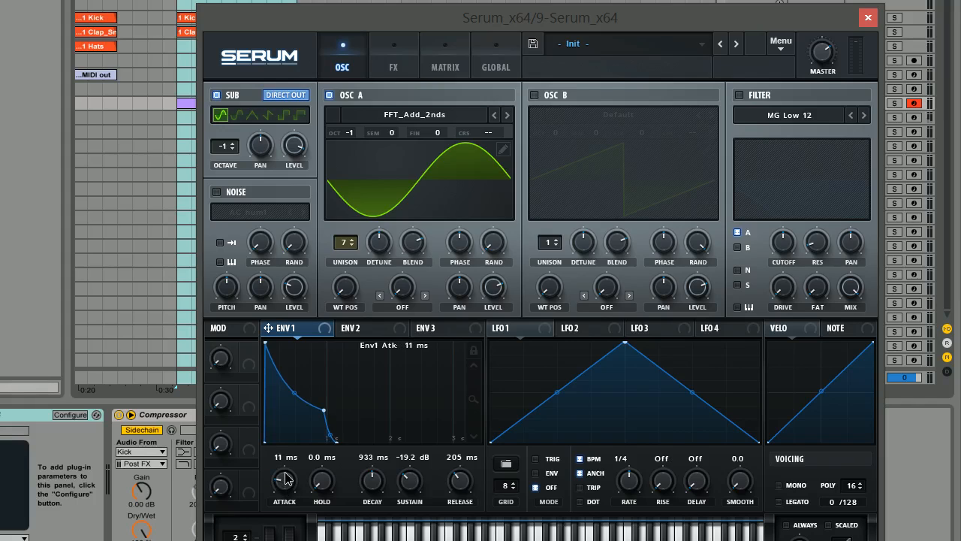
Step: Shape Env 2 as a short pluck with decay 197 ms and sustain 0%
click(349, 331)
click(302, 330)
click(362, 332)
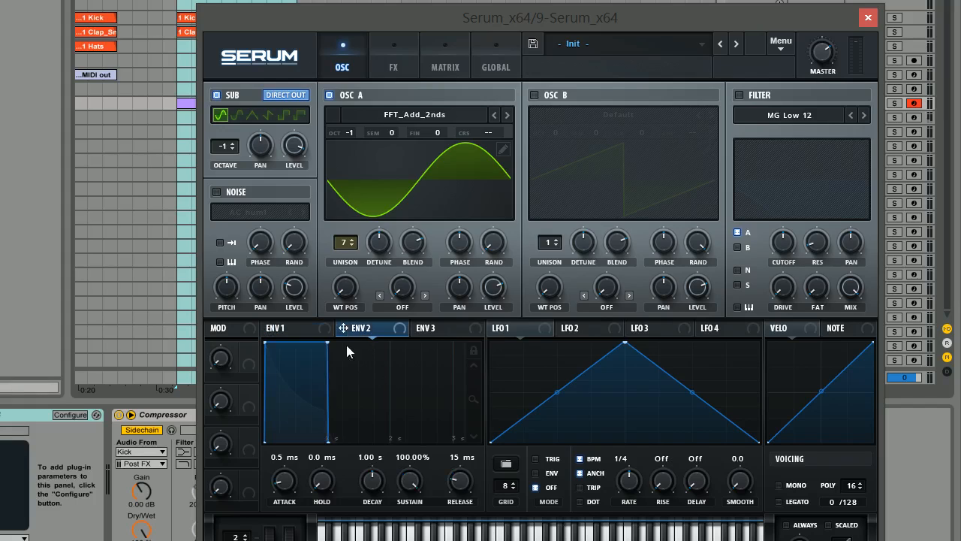
drag(328, 343, 260, 453)
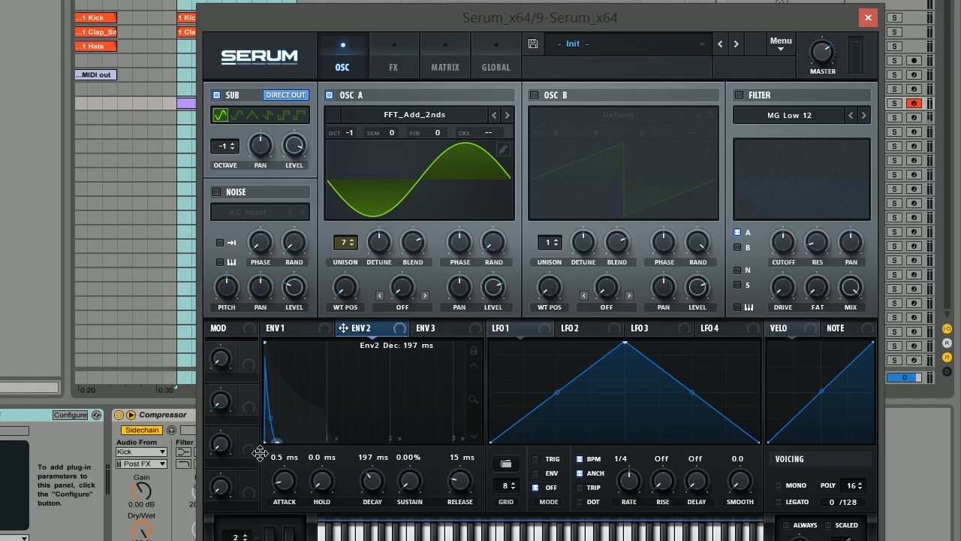
Step: Enable the Noise oscillator and load the analog J106 HP_Cho noise
click(218, 194)
click(244, 213)
mouse_move(256, 230)
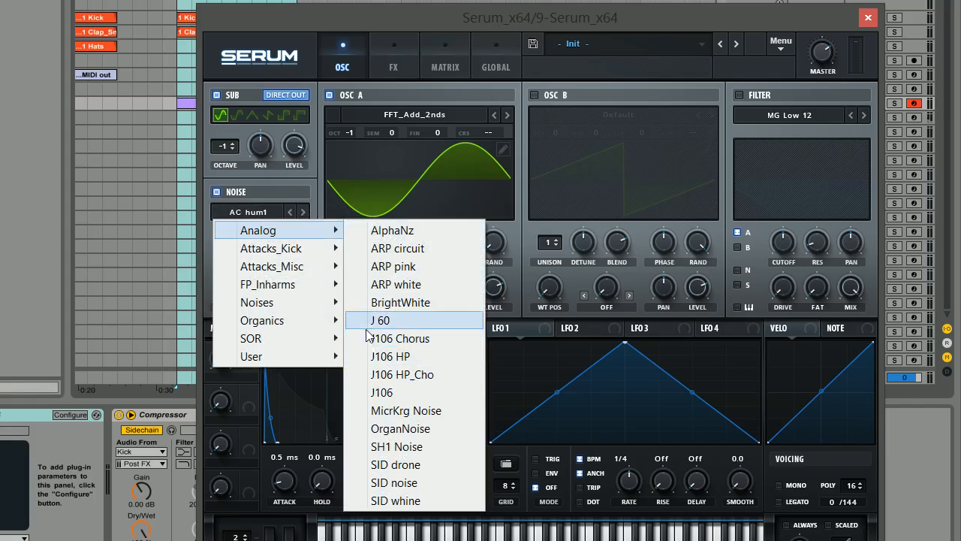
click(418, 375)
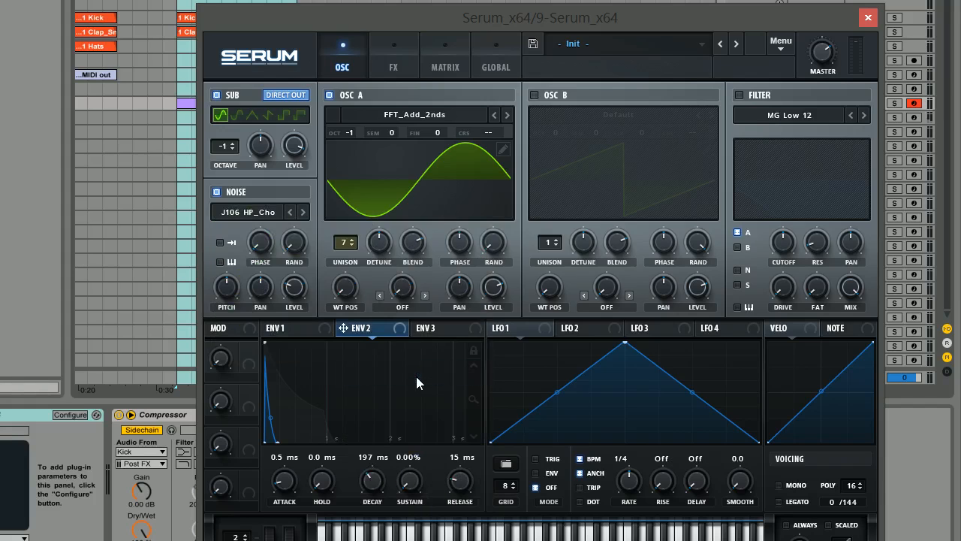
Step: Modulate the Noise level with Env 2 and adjust the modulation amount
drag(343, 329, 315, 381)
drag(284, 274, 279, 306)
drag(284, 274, 284, 278)
Step: Modulate Osc A's unison detune with Env 1 at about -43 and lower the base detune
click(280, 328)
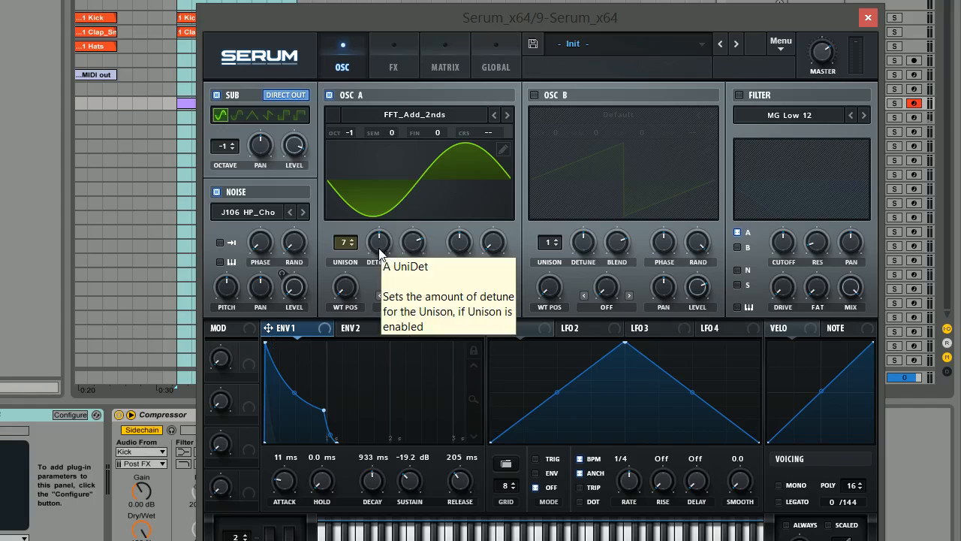
drag(270, 330, 378, 244)
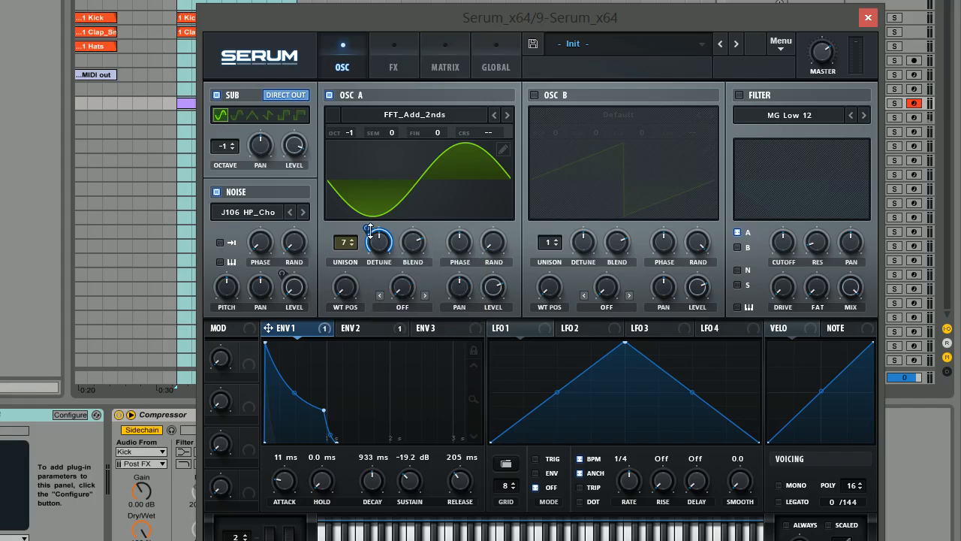
drag(369, 230, 368, 356)
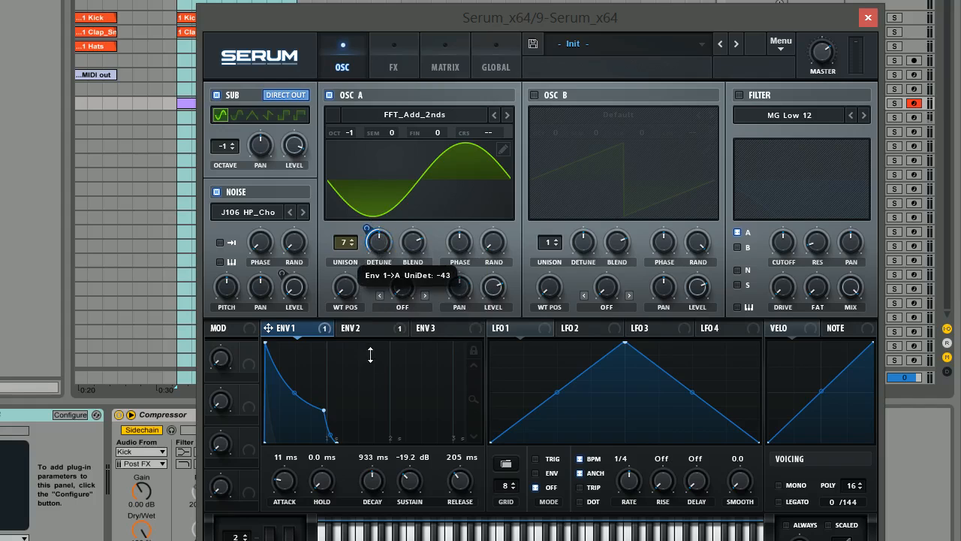
drag(382, 250, 382, 273)
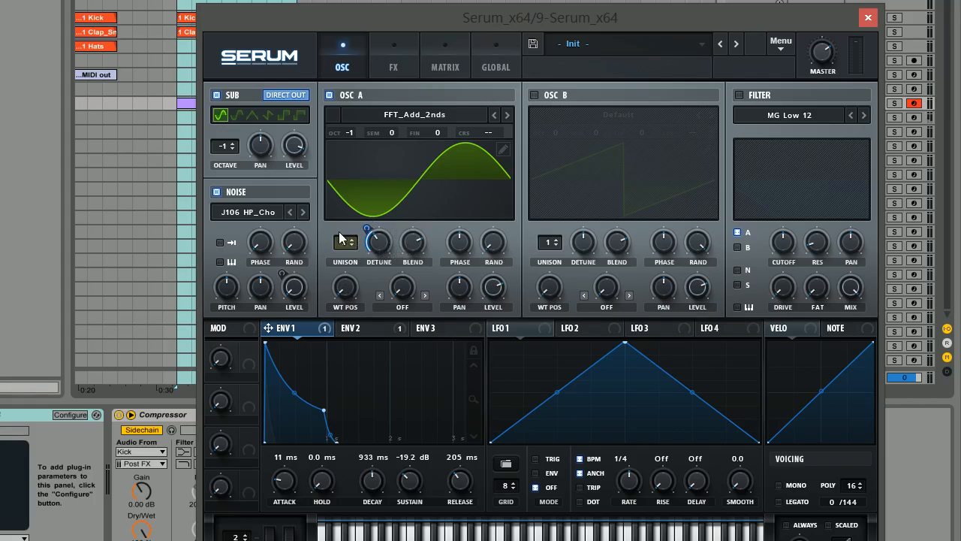
scroll(341, 241, up, 6)
Step: Modulate Osc A's wavetable position with Env 1 at about 54 and switch the waveform display to 3D
drag(268, 328, 344, 290)
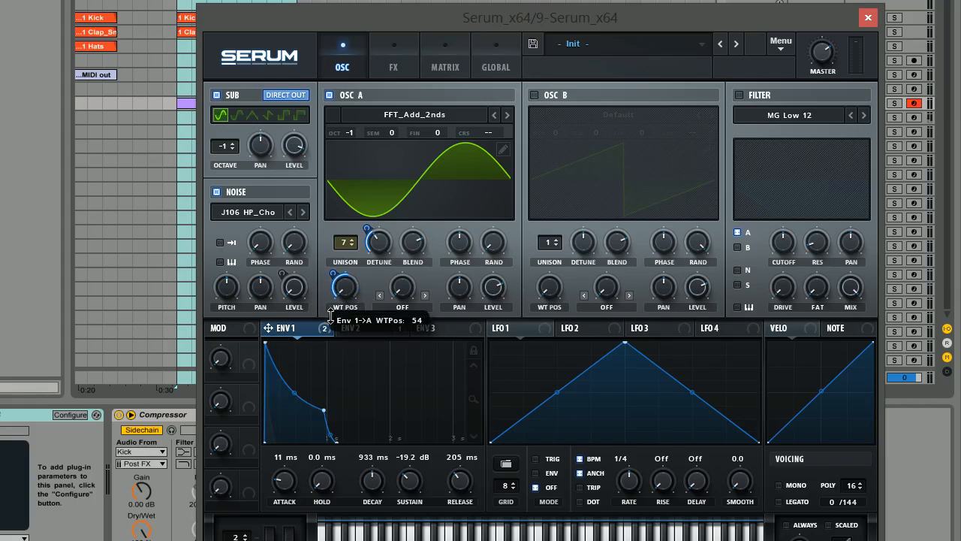
click(425, 170)
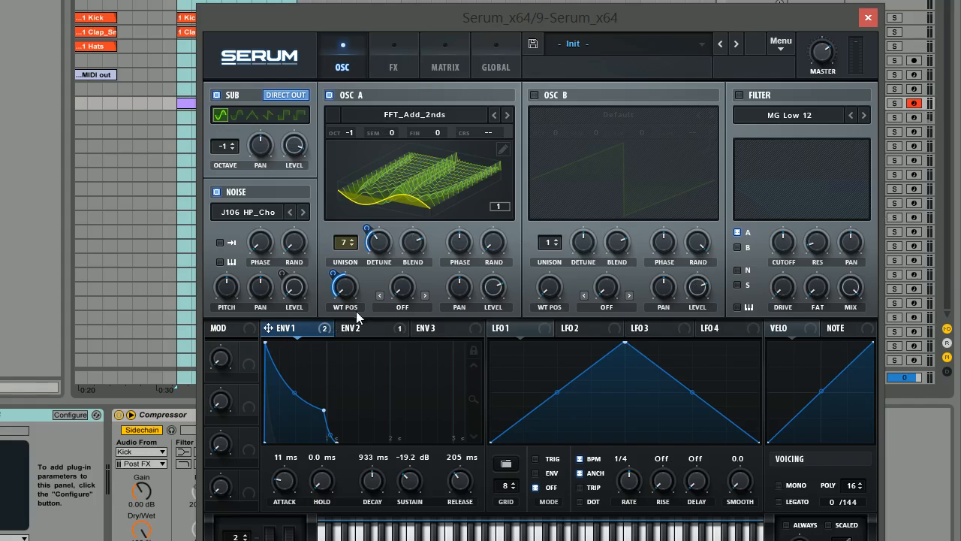
Step: Enable the MG Low 12 filter with a low cutoff modulated by Env 1, and audition the patch
click(739, 95)
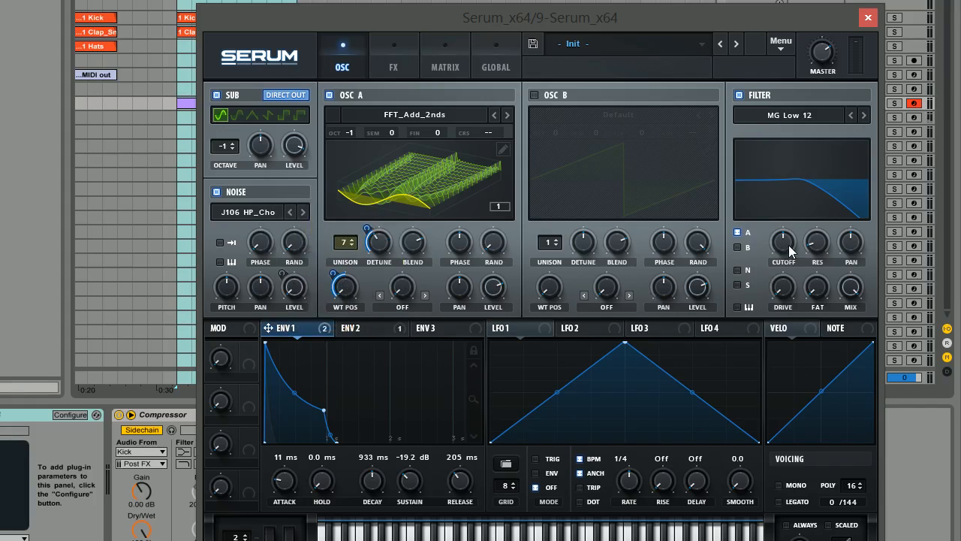
drag(790, 248, 787, 291)
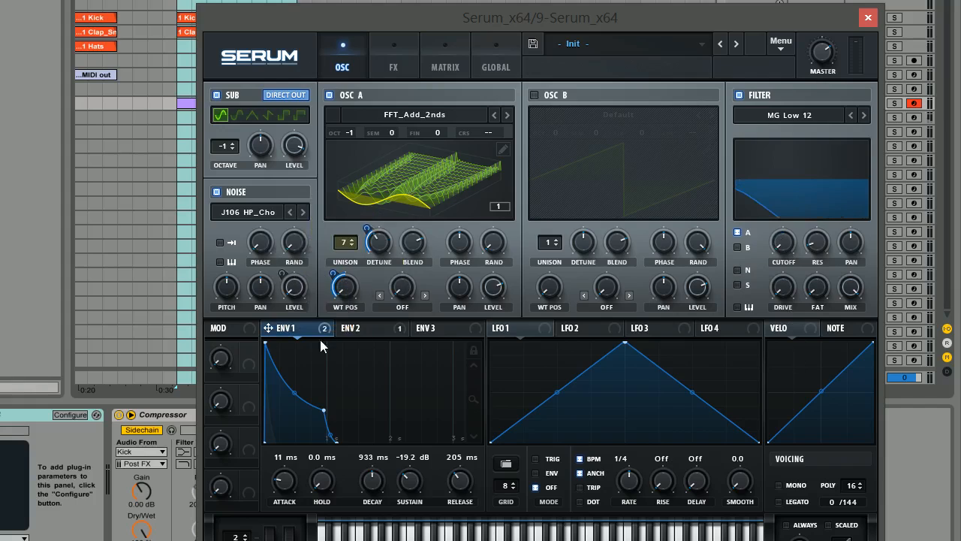
drag(271, 332, 772, 253)
key(space)
mouse_move(825, 53)
mouse_down()
mouse_move(823, 38)
mouse_move(826, 51)
mouse_up()
Step: Enable the Hyper/Dimension effect and lower the Hyper mix
click(393, 66)
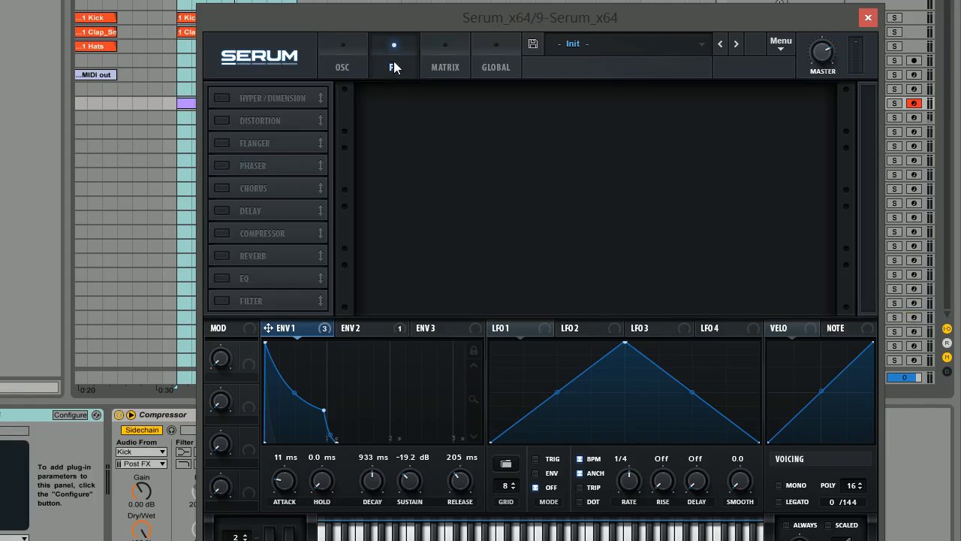
click(221, 99)
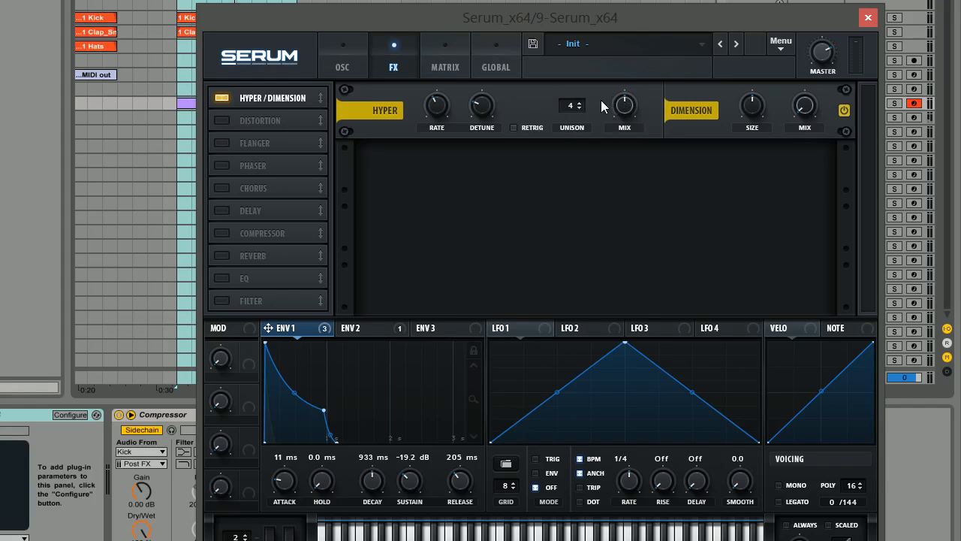
drag(623, 99, 622, 158)
Step: Enable the Compressor effect in multiband mode and raise its gain
click(222, 233)
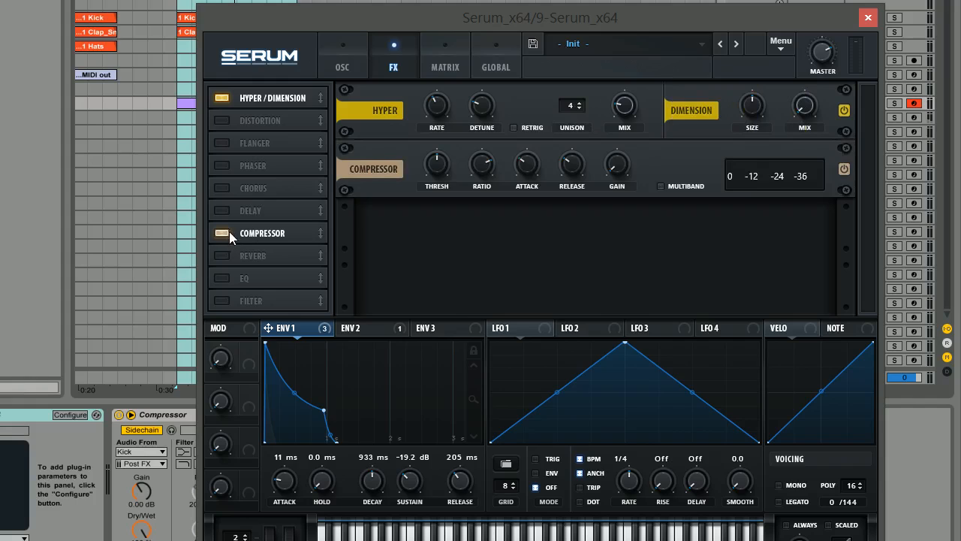
click(661, 185)
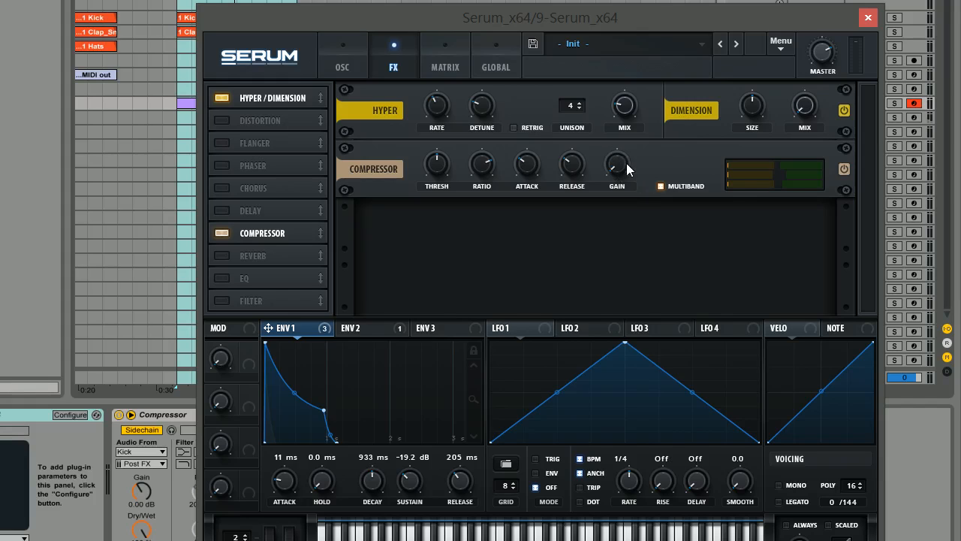
drag(623, 168, 630, 135)
Step: Play the bass patch, rebalance the master volume and check the moving wavetable in the oscillator view
drag(817, 58, 815, 94)
key(space)
drag(823, 55, 822, 42)
click(345, 61)
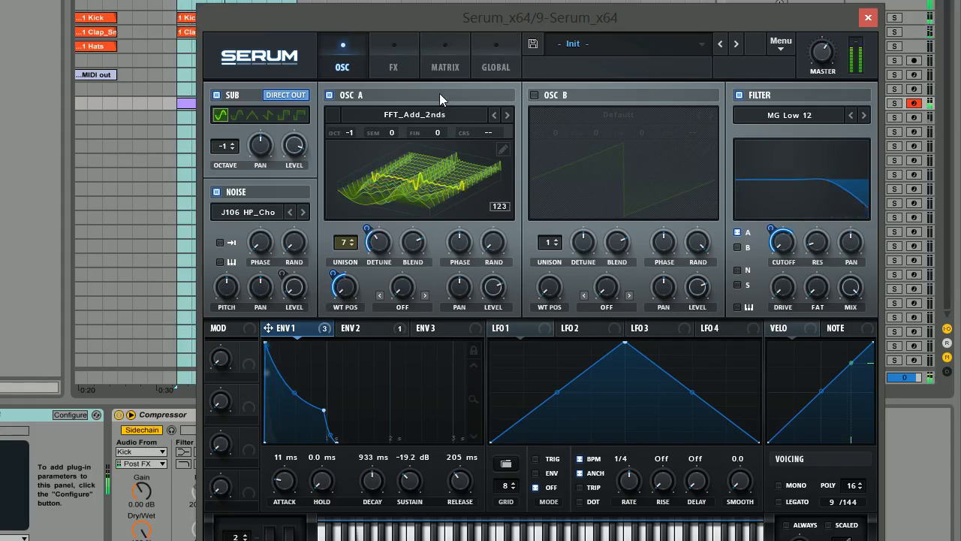
click(382, 57)
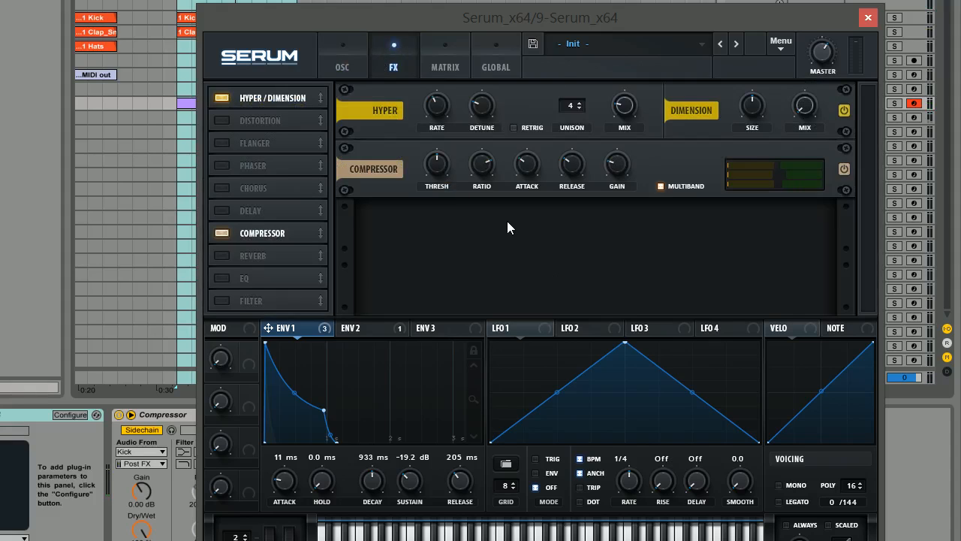
Step: Enable the Reverb effect with a higher low cut and a lower mix, audition it and return to the oscillator view
click(226, 257)
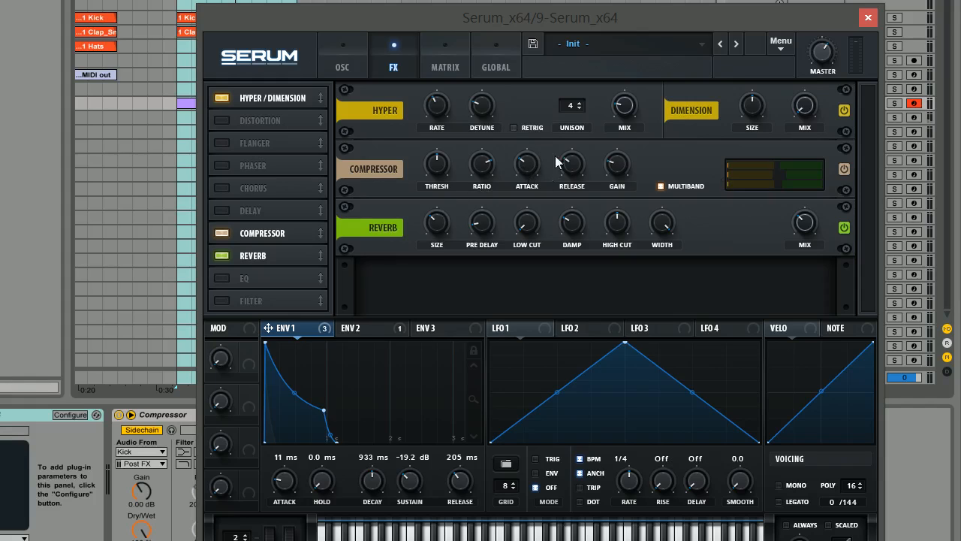
drag(528, 235, 531, 209)
drag(809, 230, 811, 256)
key(space)
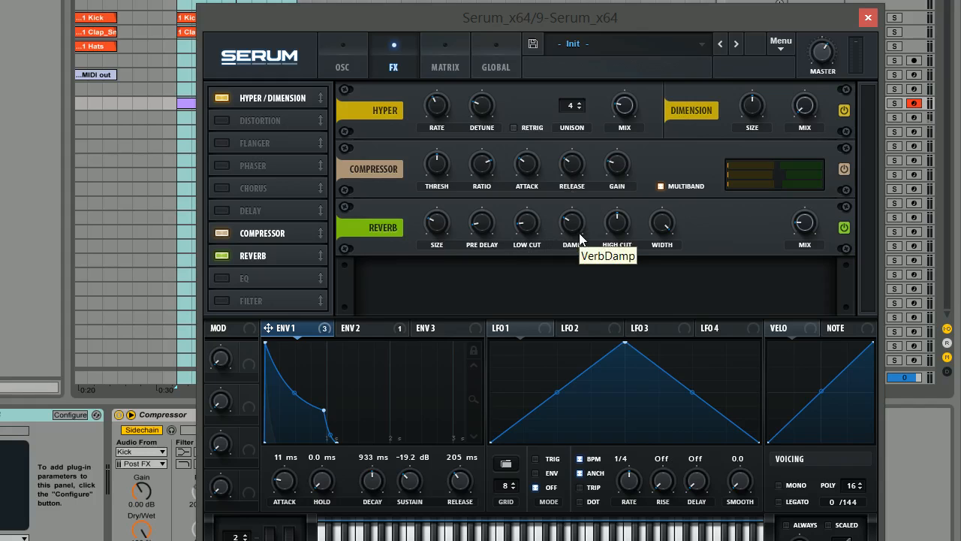
click(359, 66)
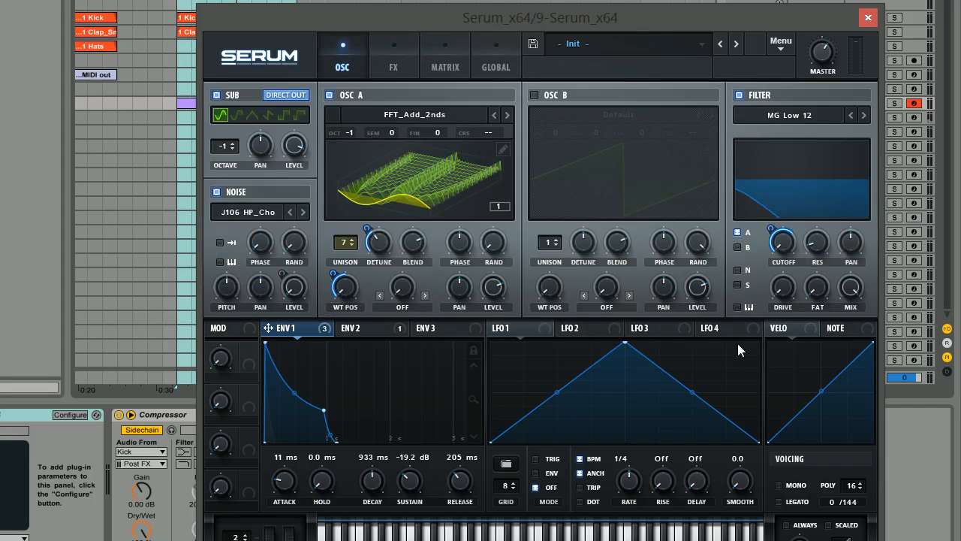